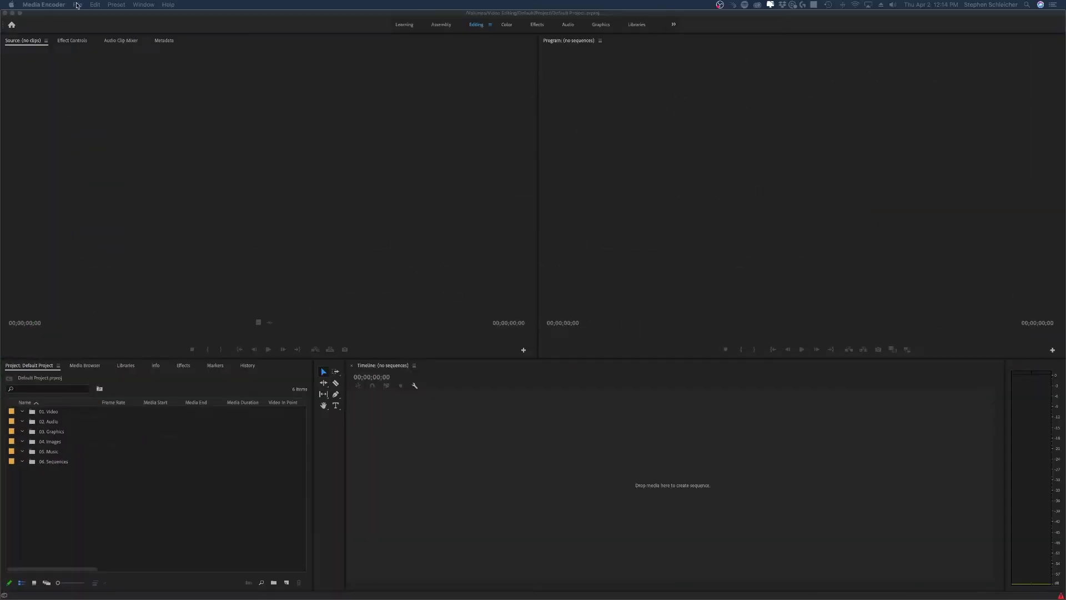
# Start saving a project copy into Video Editing > Advanced Video Production > Sample, then cancel.
pyautogui.click(82, 22)
pyautogui.click(72, 5)
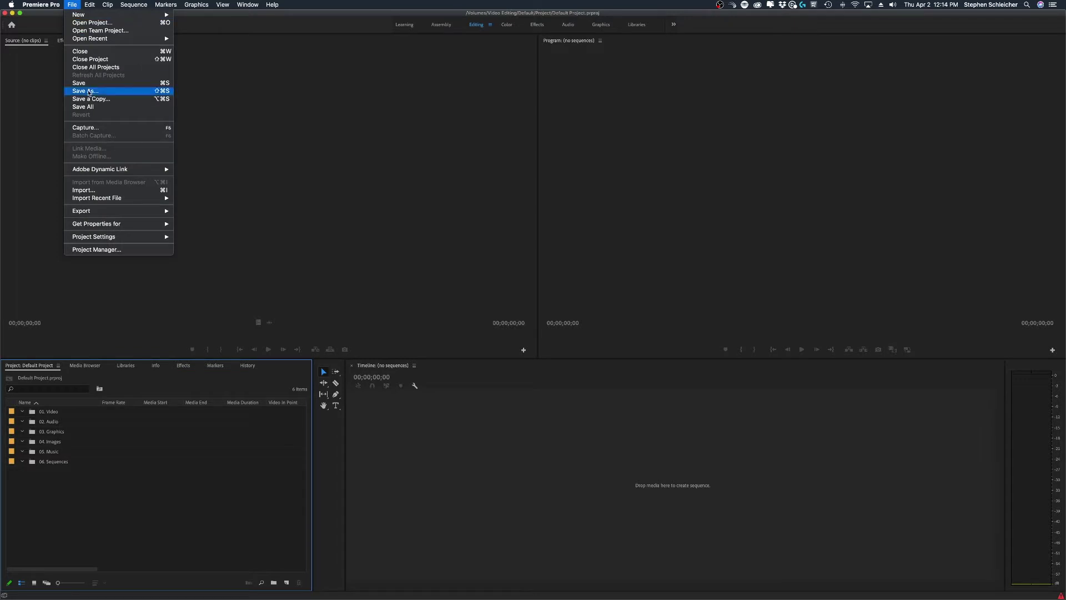
pyautogui.click(118, 101)
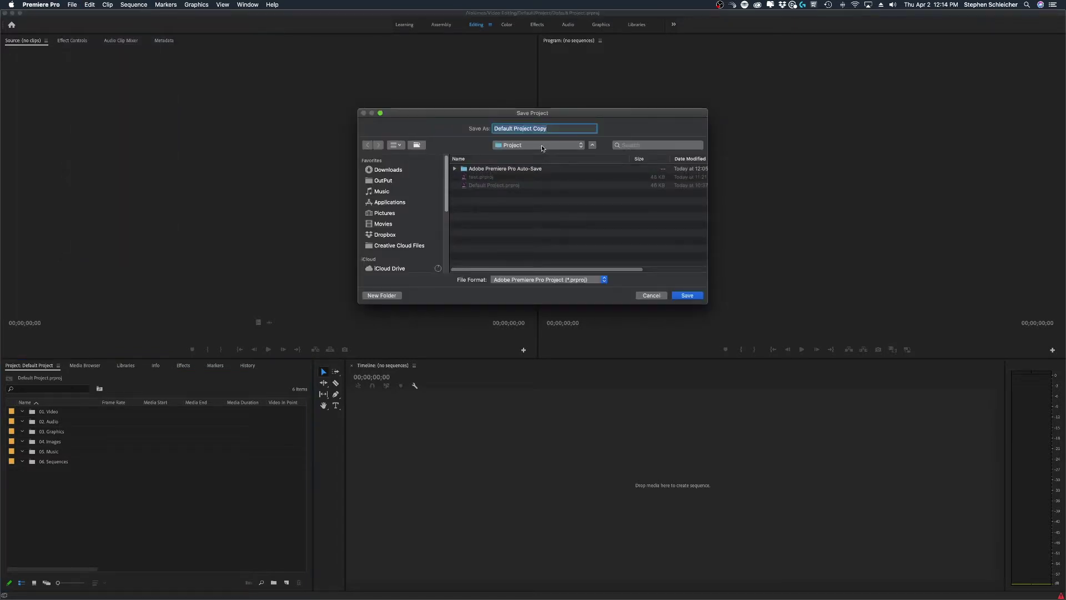
pyautogui.click(542, 145)
pyautogui.click(545, 163)
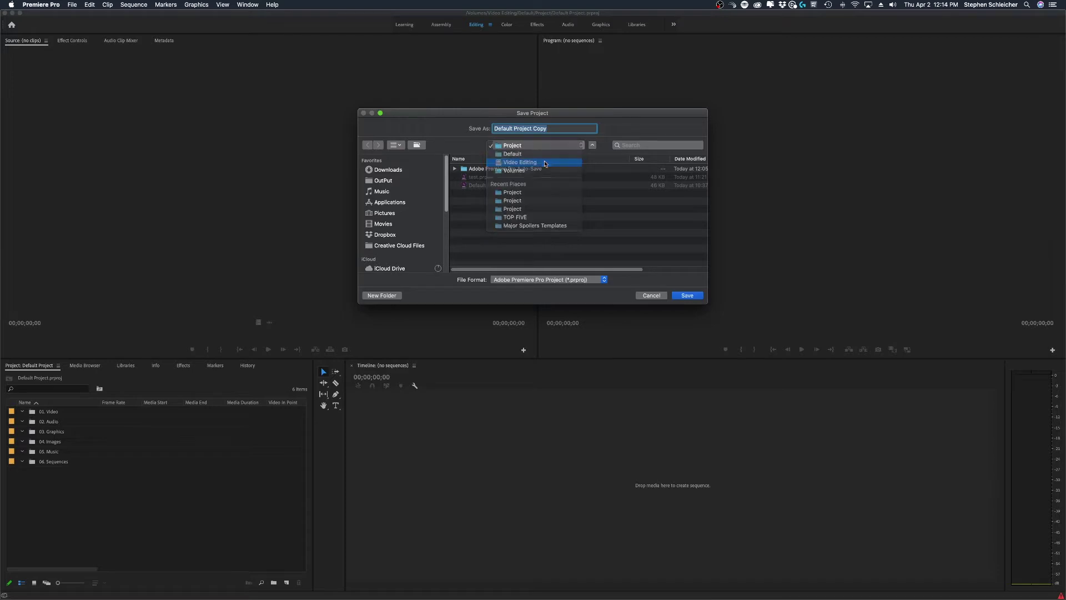
pyautogui.doubleClick(507, 169)
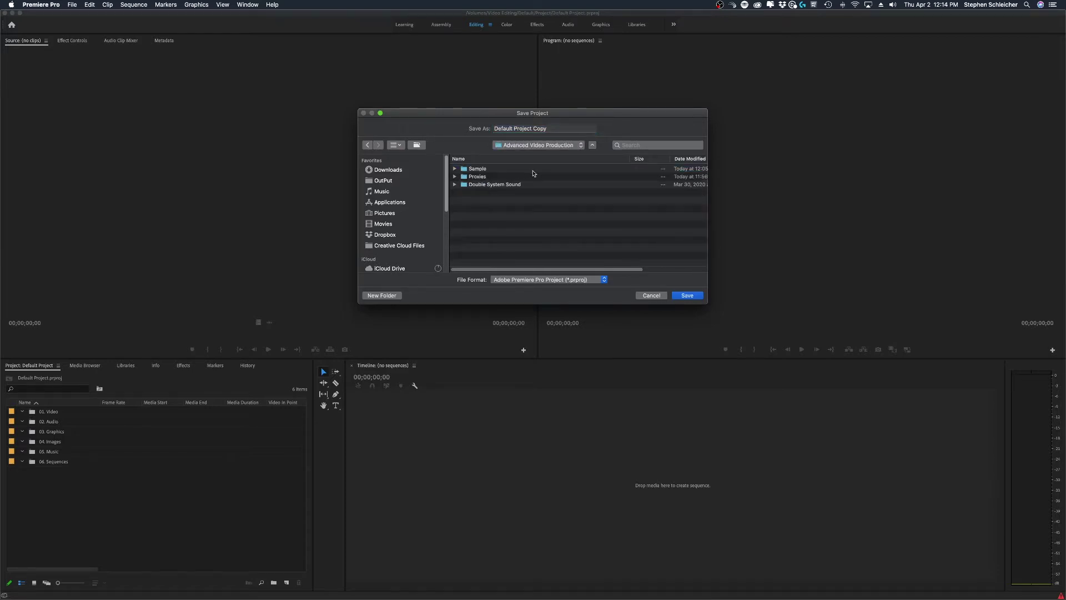
pyautogui.doubleClick(477, 170)
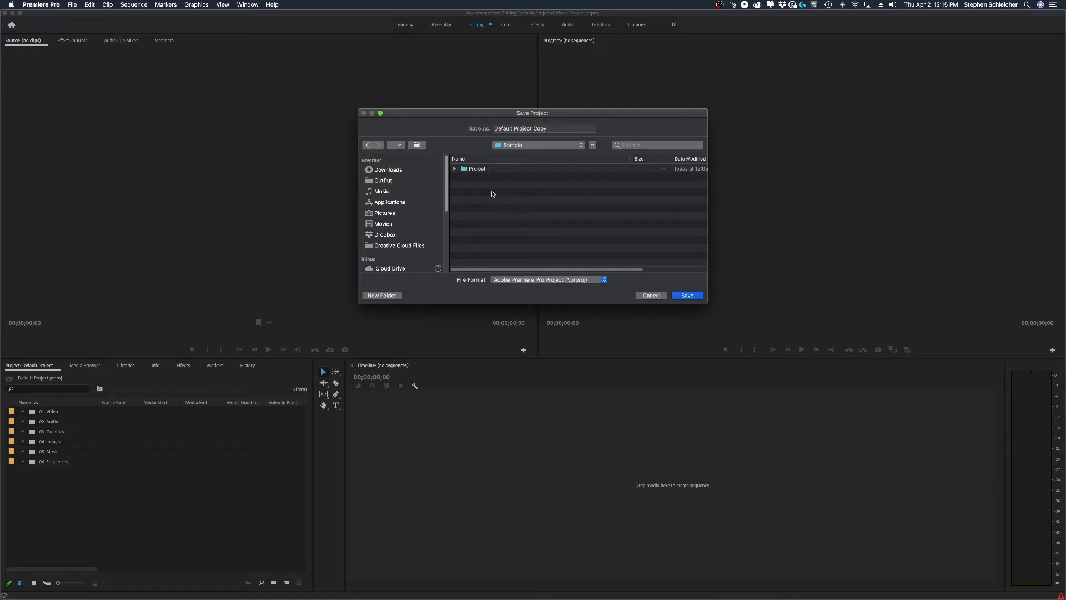
pyautogui.click(652, 295)
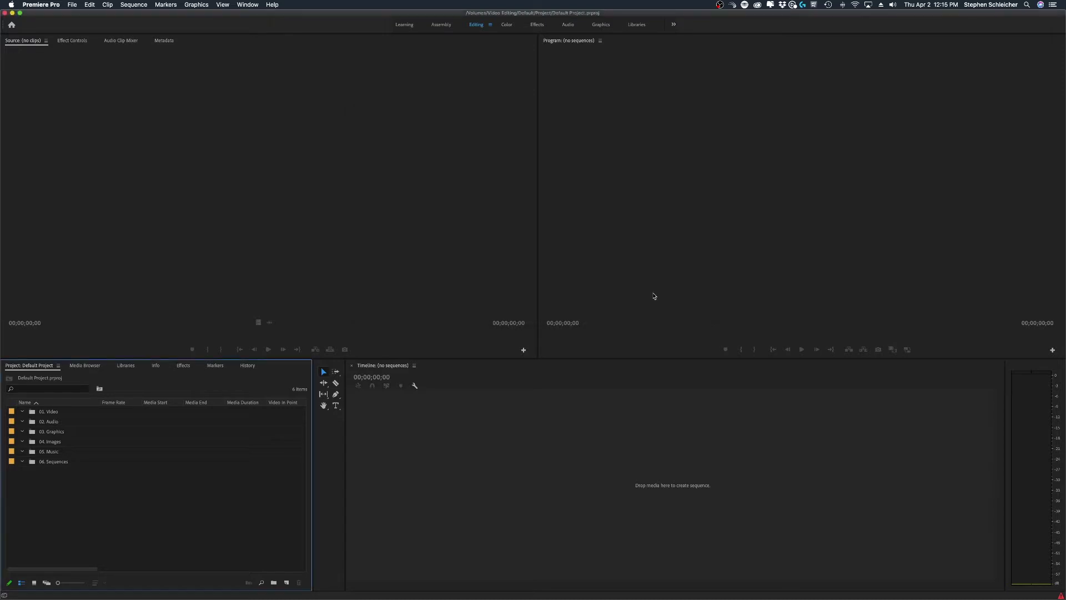
# Open Project Settings, go from General through Scratch Disks to Ingest Settings, and turn ingest off.
pyautogui.click(39, 6)
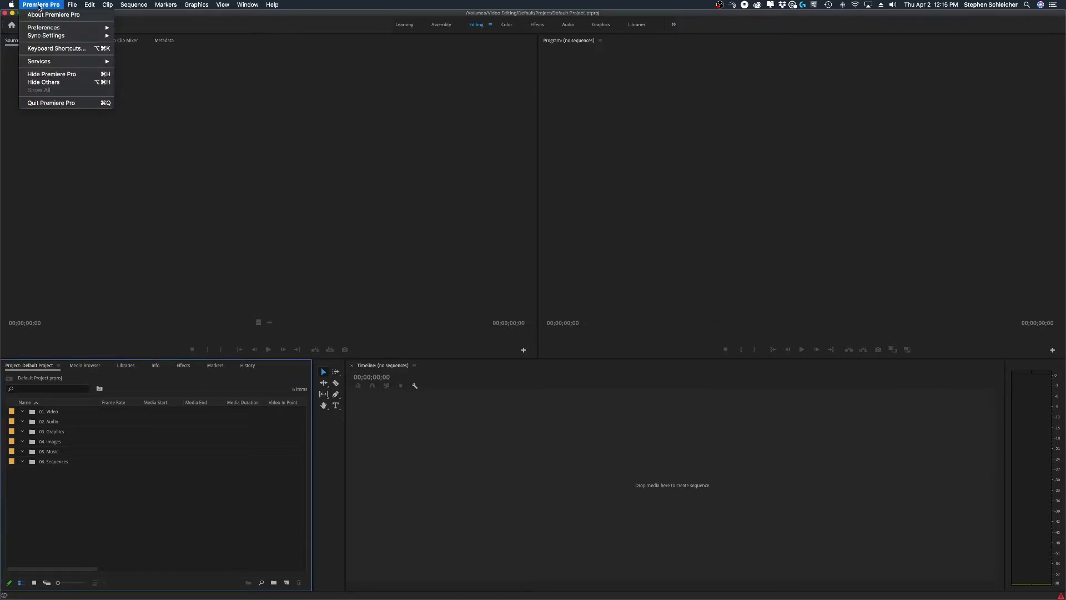
pyautogui.moveTo(72, 4)
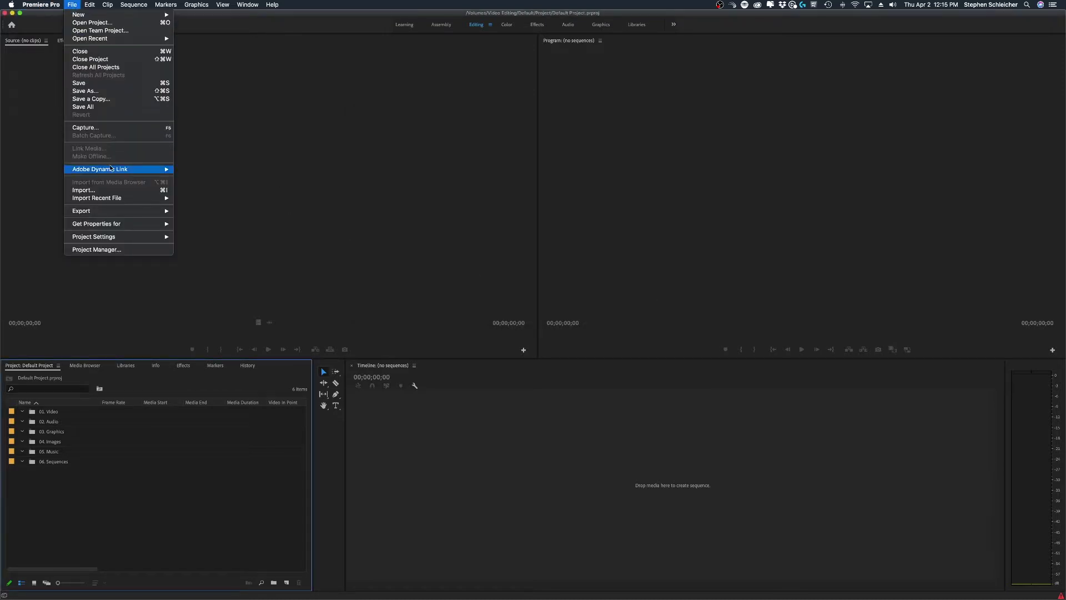
pyautogui.moveTo(146, 237)
pyautogui.click(204, 238)
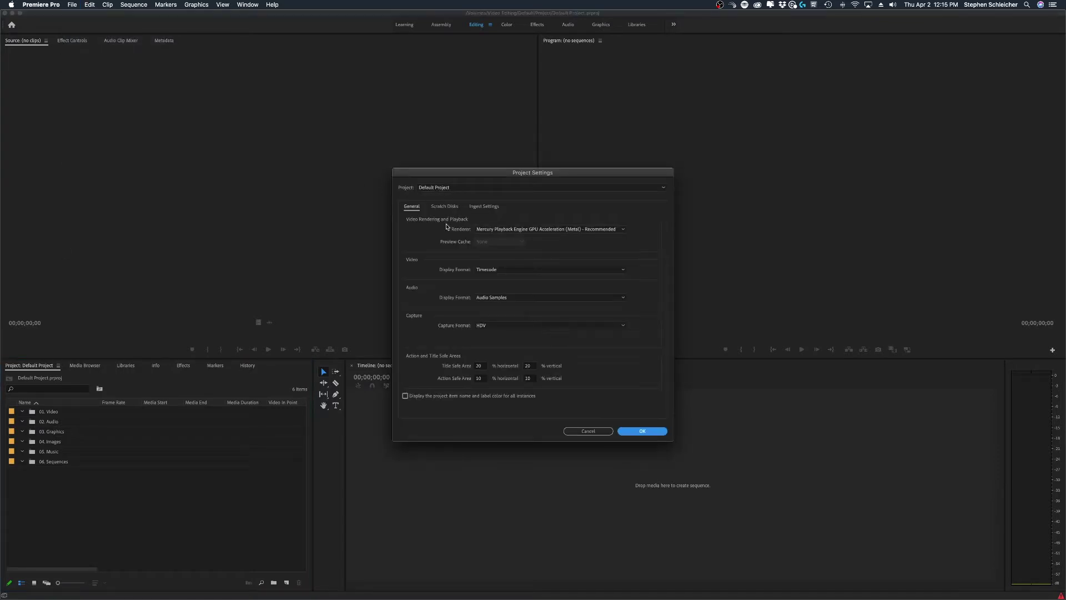
pyautogui.click(444, 206)
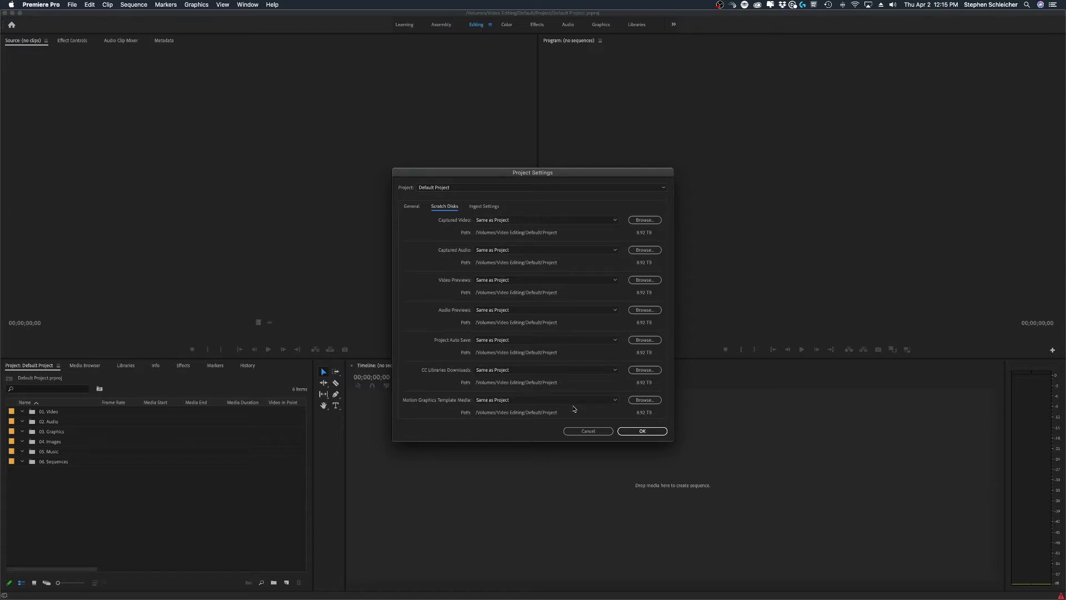
pyautogui.click(495, 207)
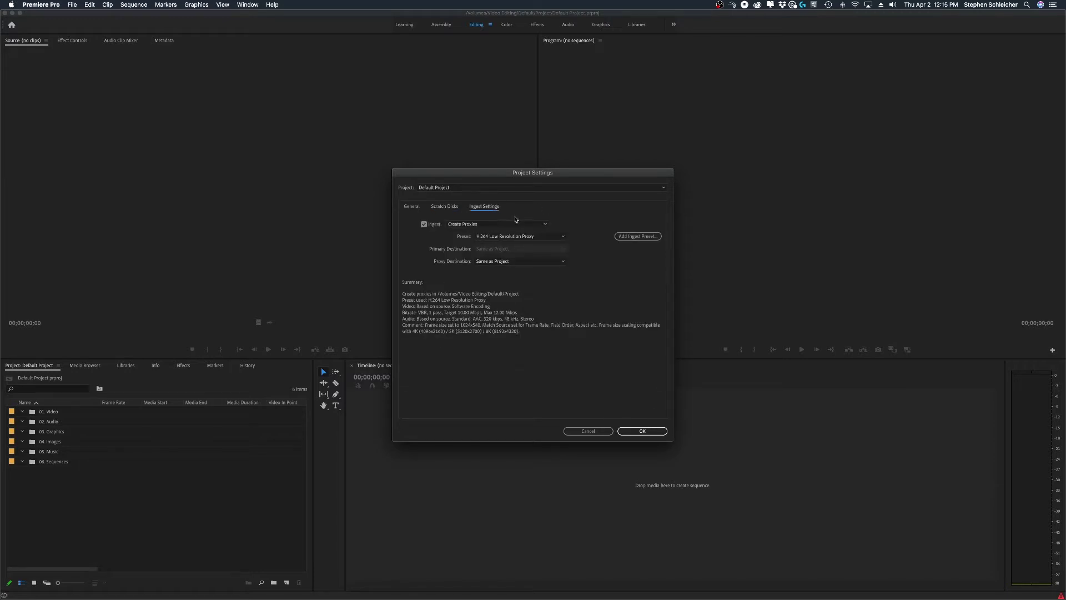
pyautogui.click(424, 224)
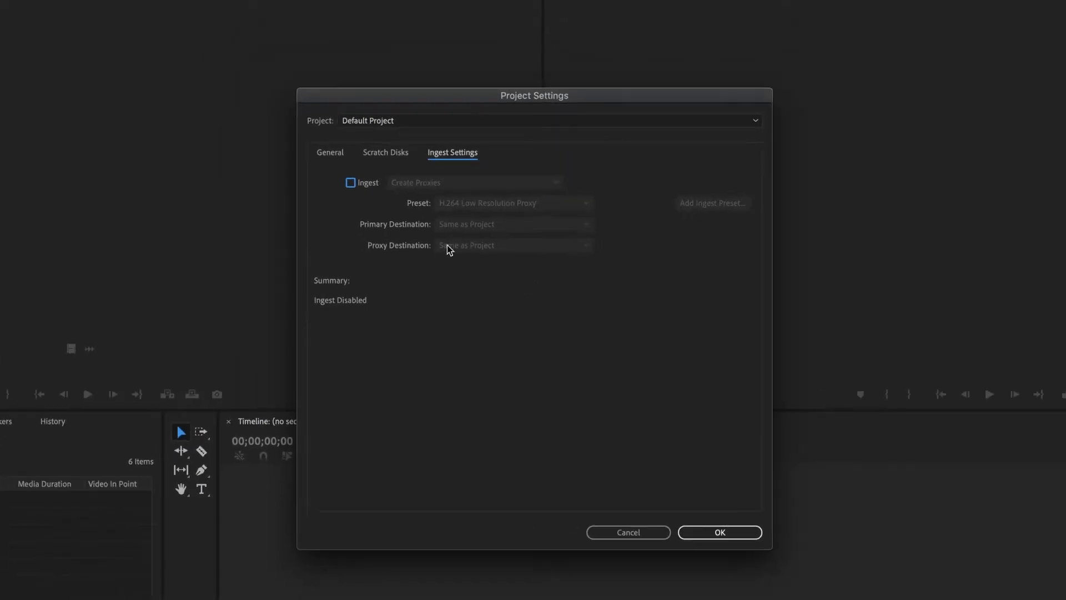
pyautogui.click(351, 183)
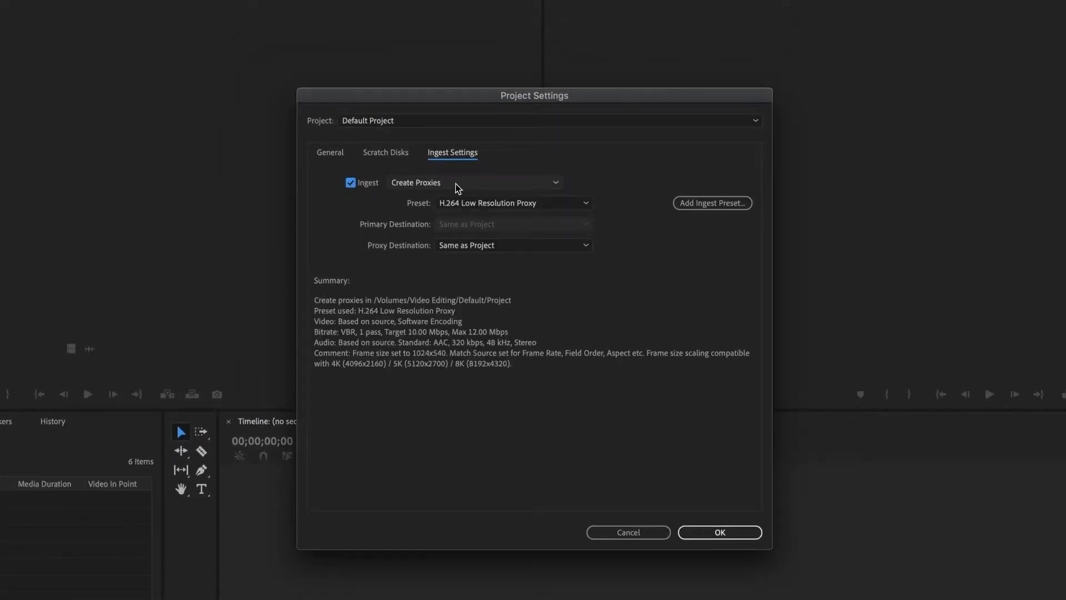
pyautogui.click(457, 185)
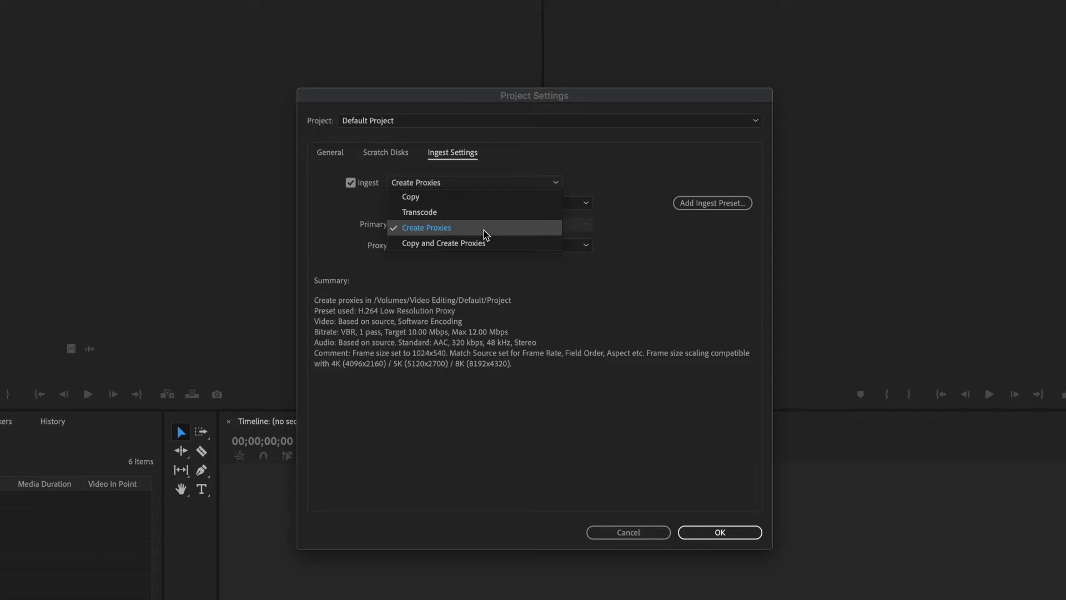
pyautogui.click(484, 229)
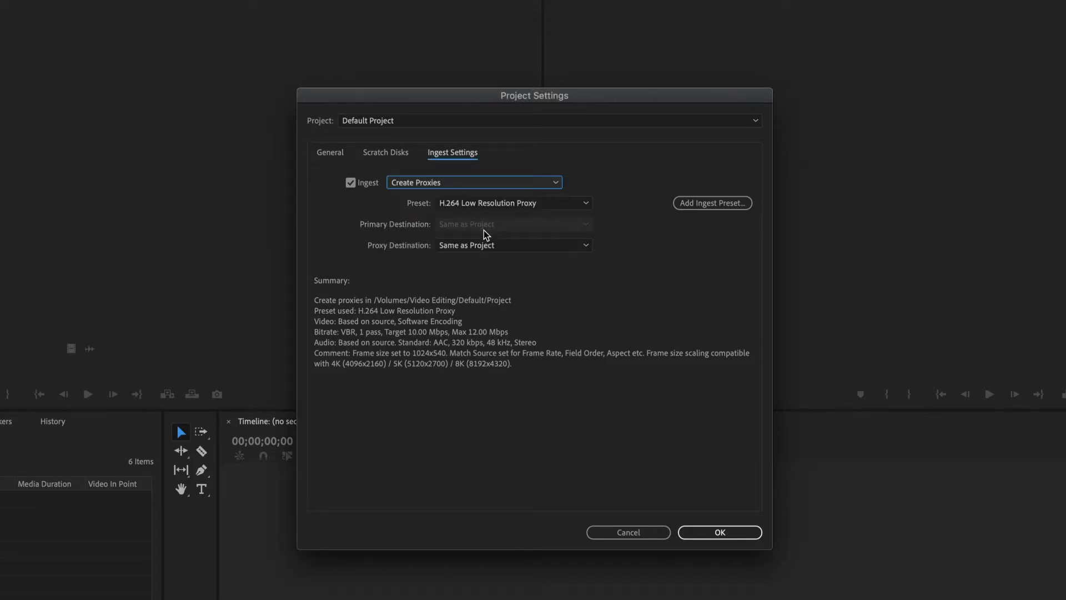
# Keep the H.264 Low Resolution Proxy preset and Same as Project destination, then apply with OK.
pyautogui.click(585, 203)
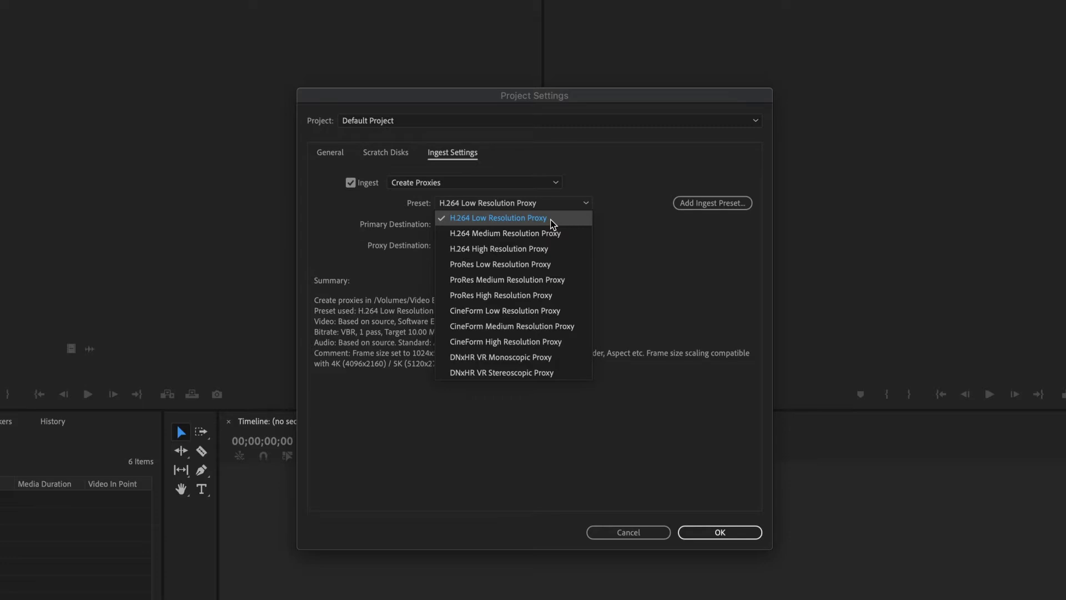
pyautogui.click(553, 225)
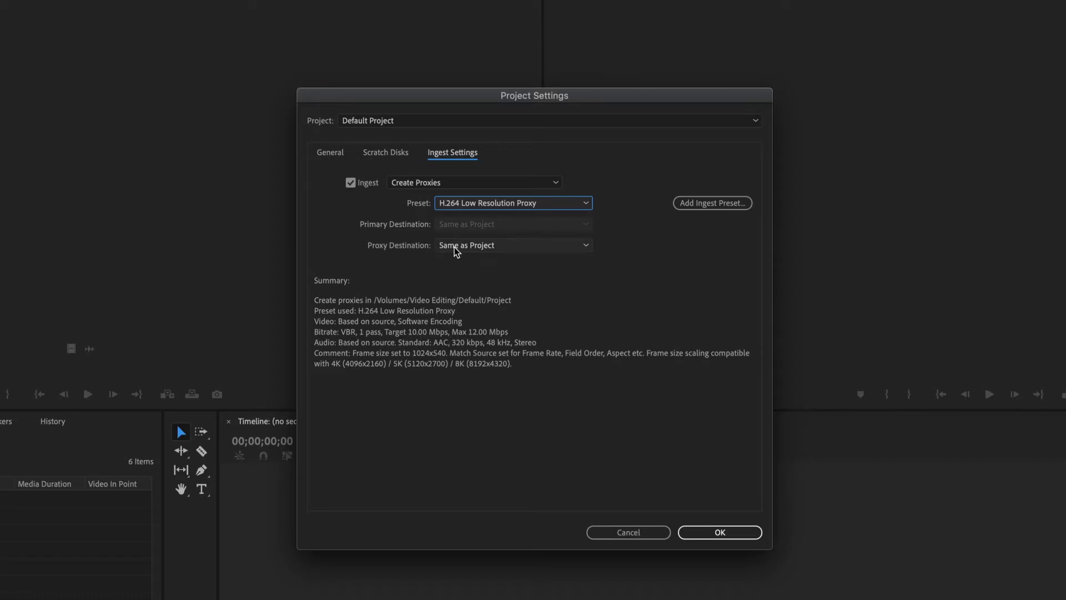
pyautogui.click(524, 253)
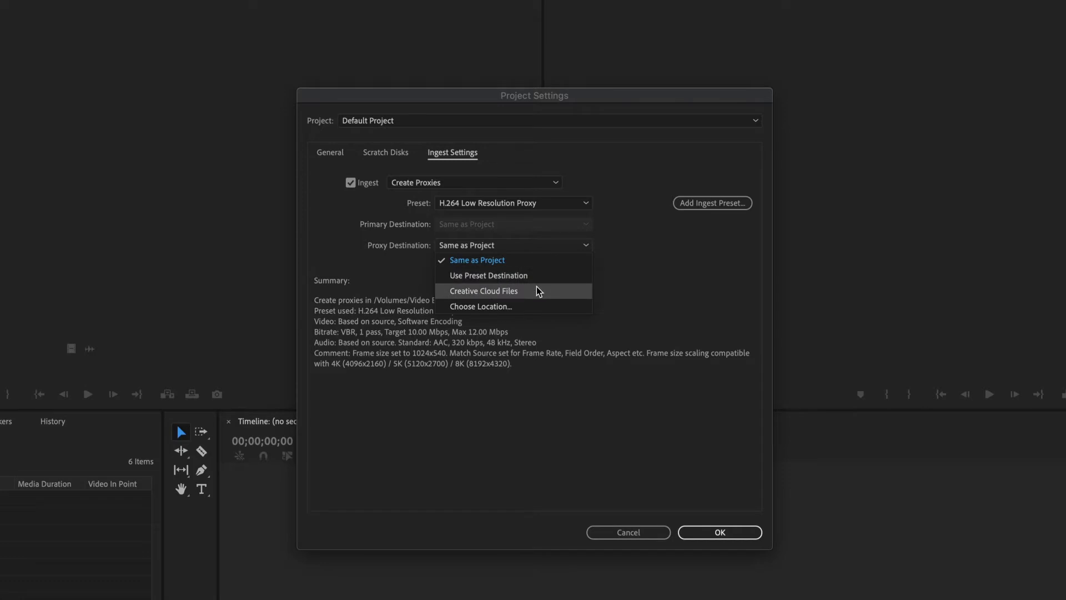
pyautogui.click(682, 269)
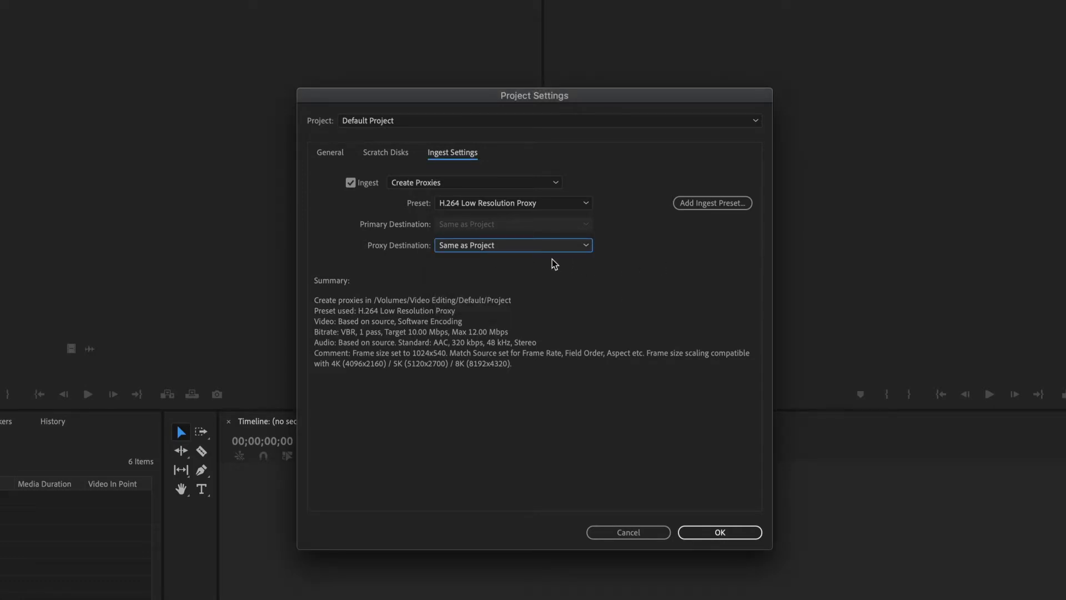
pyautogui.click(734, 532)
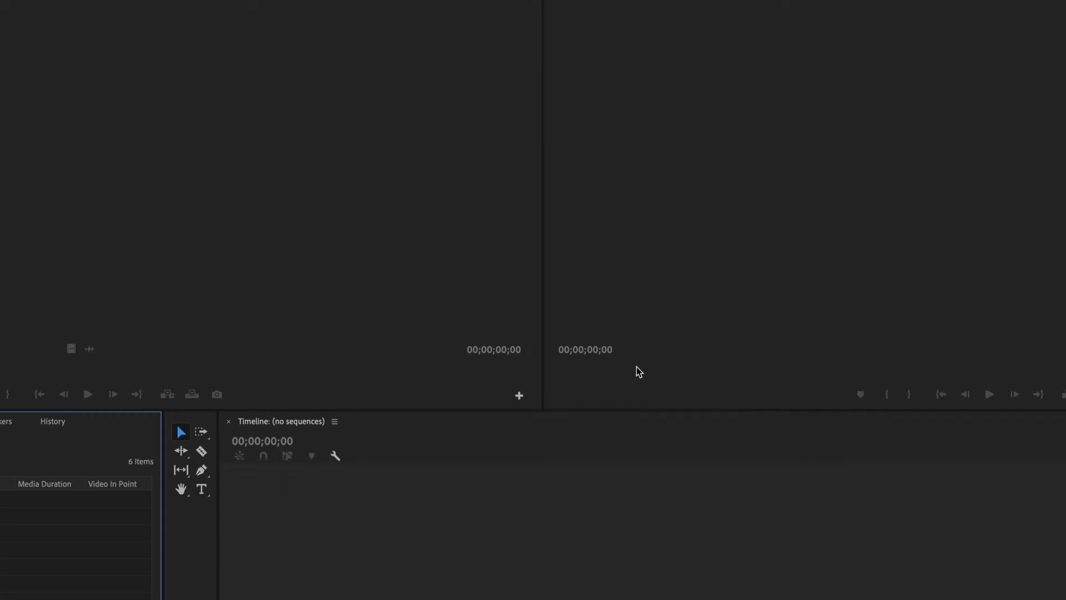
# Drag the five Sample Video clips from Finder into the Premiere project and allow Media Encoder network access.
pyautogui.press('super+Tab')
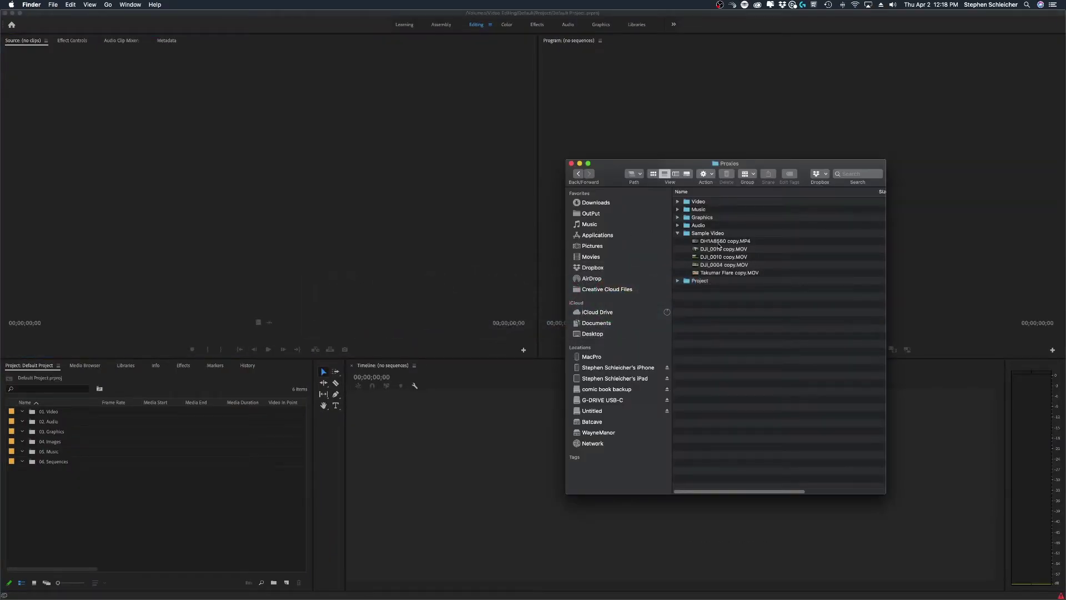
pyautogui.click(719, 242)
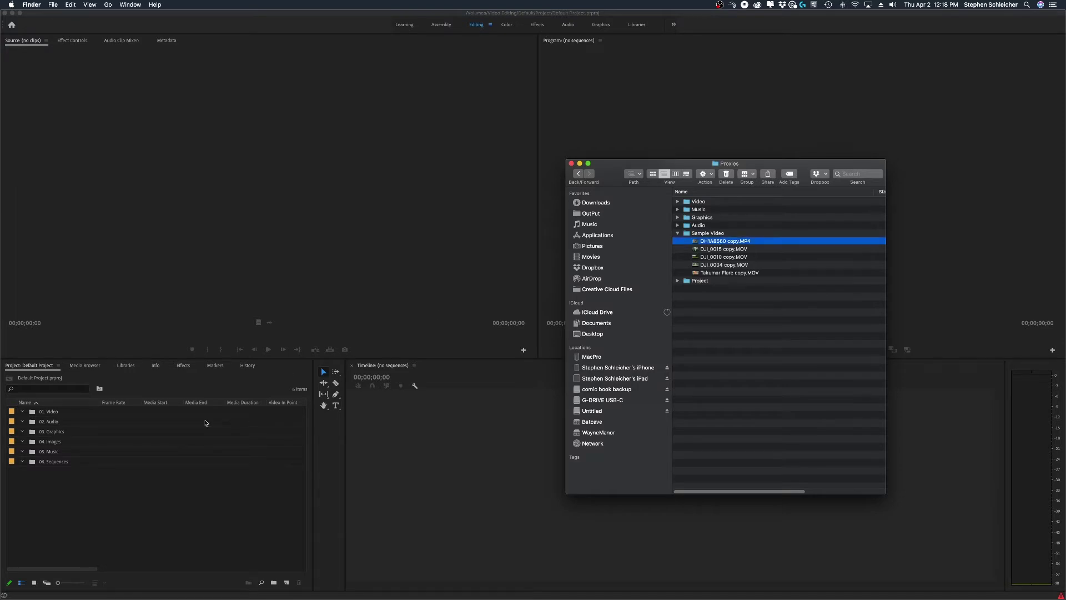
pyautogui.keyDown('shift'); pyautogui.click(736, 273); pyautogui.keyUp('shift')
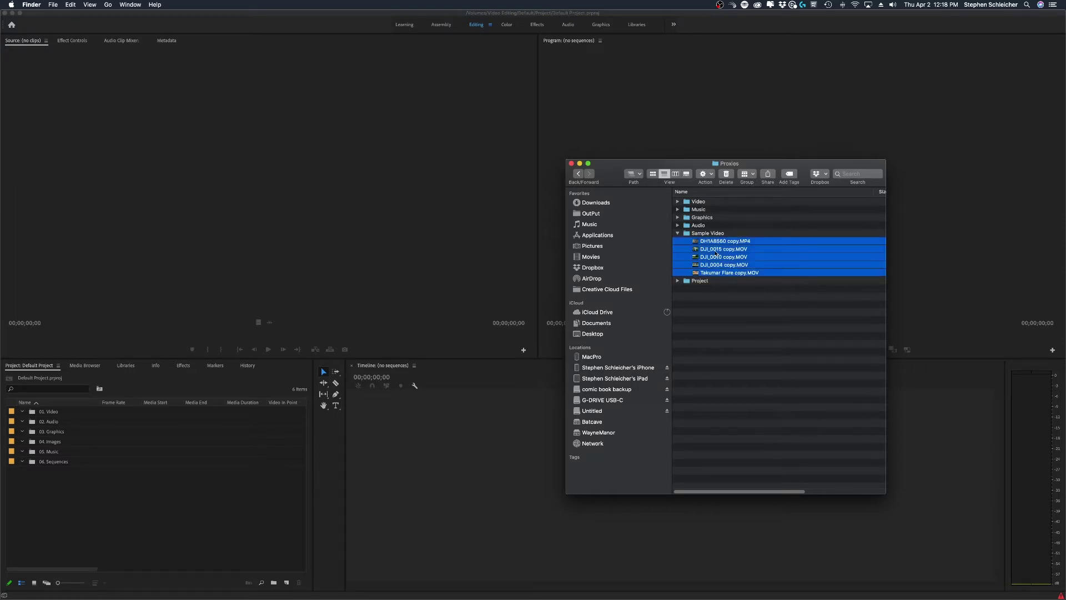
pyautogui.moveTo(717, 254); pyautogui.dragTo(54, 413)
pyautogui.click(579, 164)
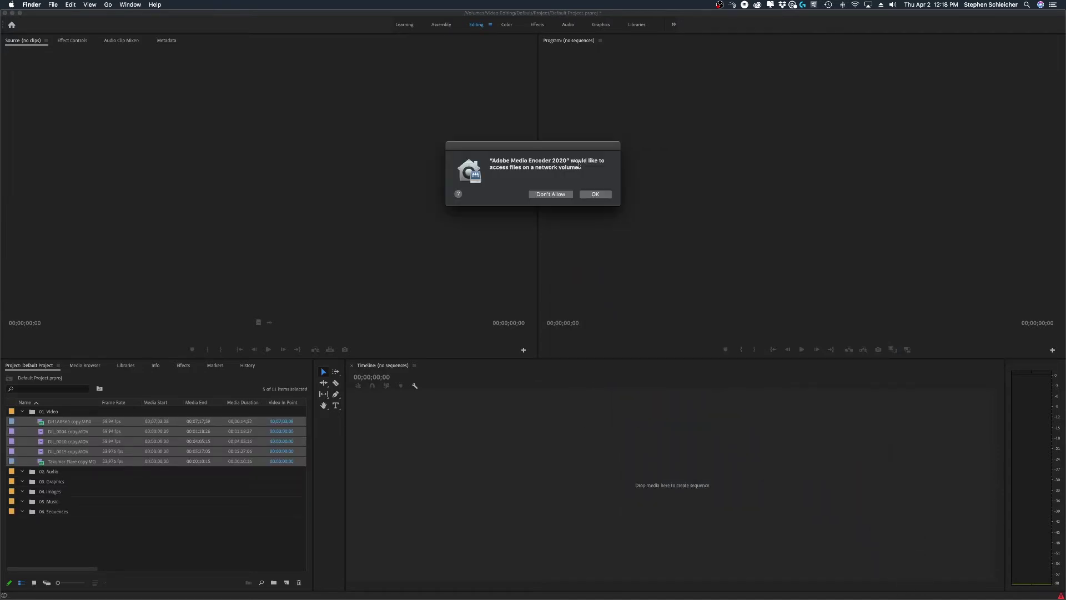
pyautogui.click(589, 194)
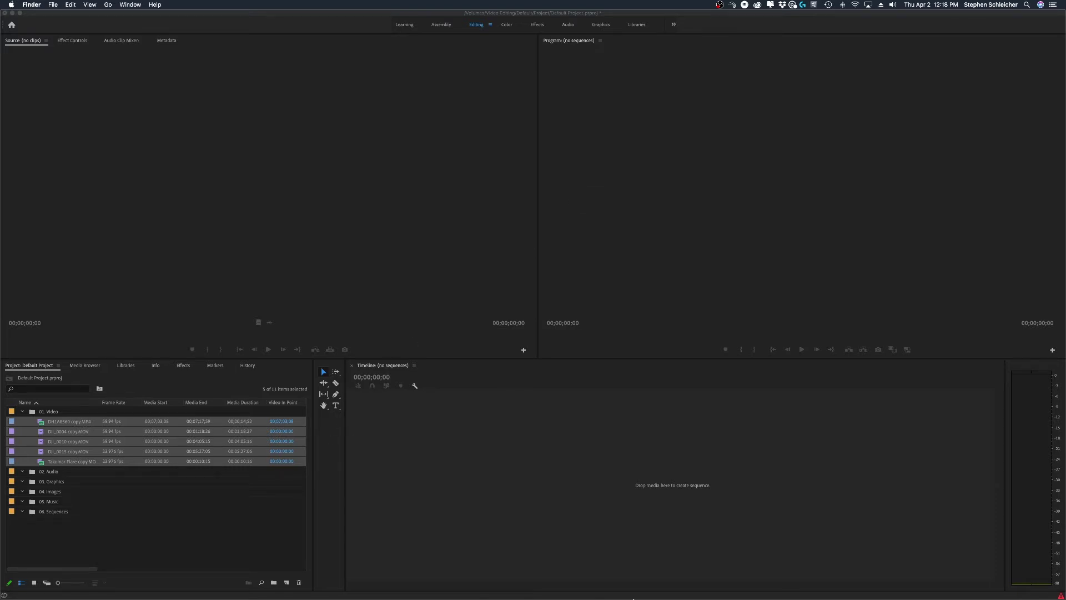
# Bring Media Encoder forward from the Dock, then switch over to Finder.
pyautogui.moveTo(633, 598)
pyautogui.click(675, 592)
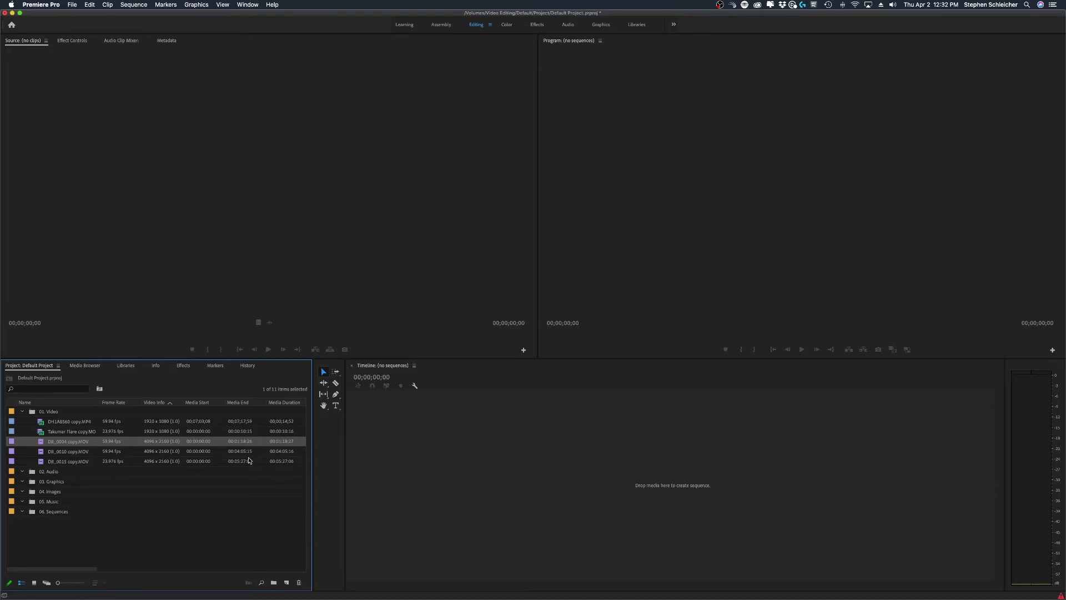
pyautogui.press('super+Tab')
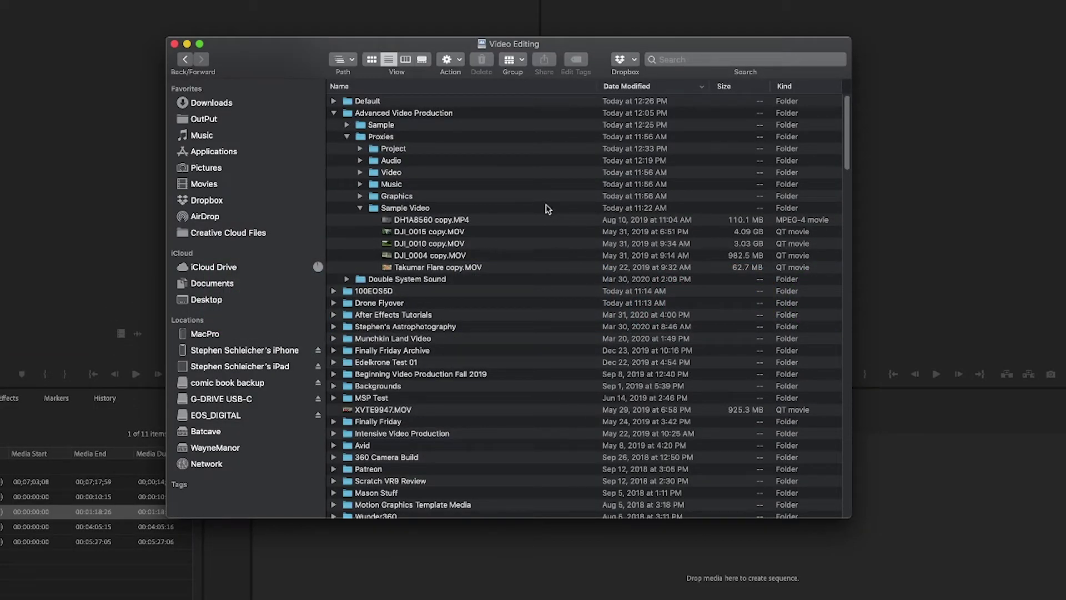
pyautogui.click(419, 236)
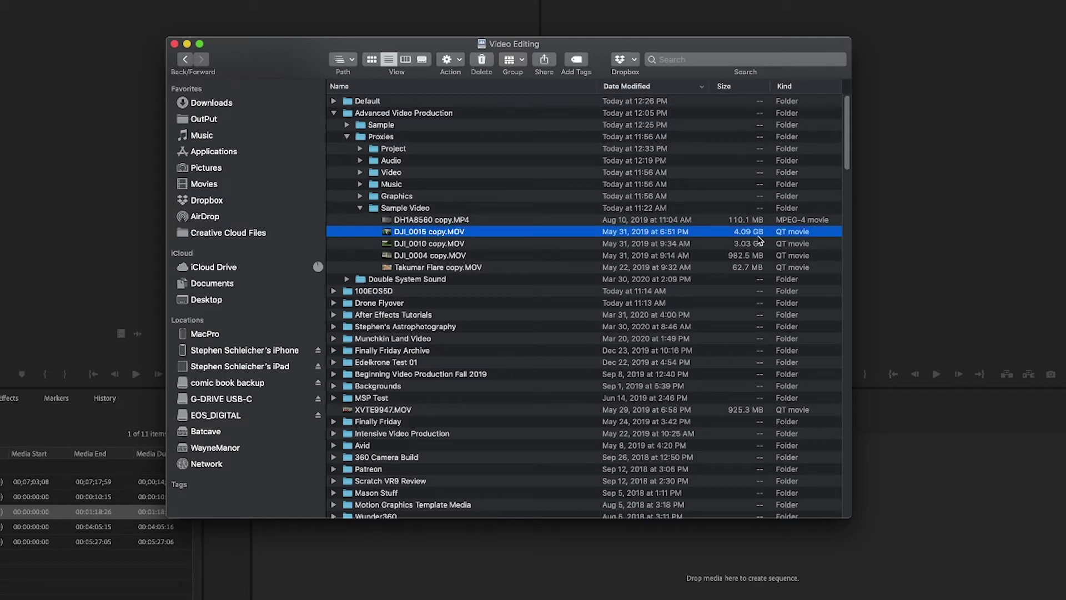
pyautogui.click(360, 149)
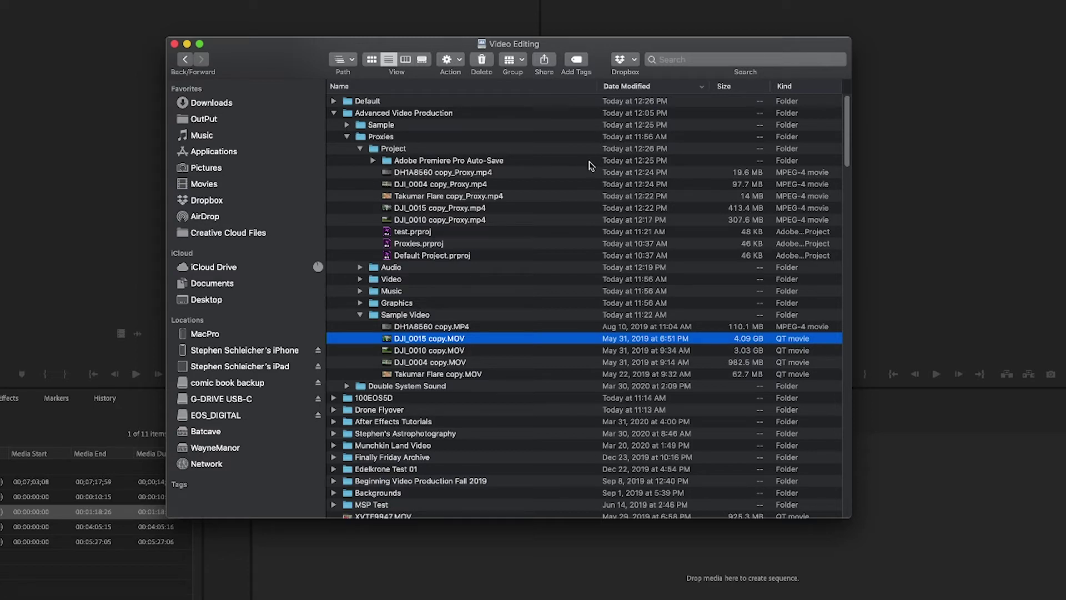
pyautogui.click(445, 210)
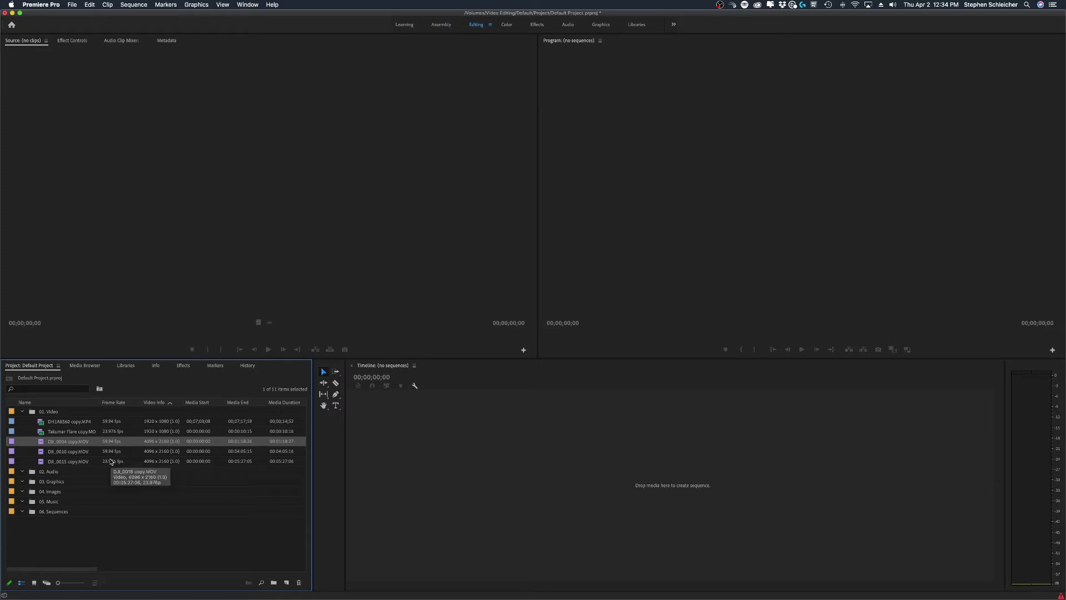
# Make a DJI_0015 copy sequence from the 4K clip, play from about 33 seconds, then stop.
pyautogui.click(40, 461)
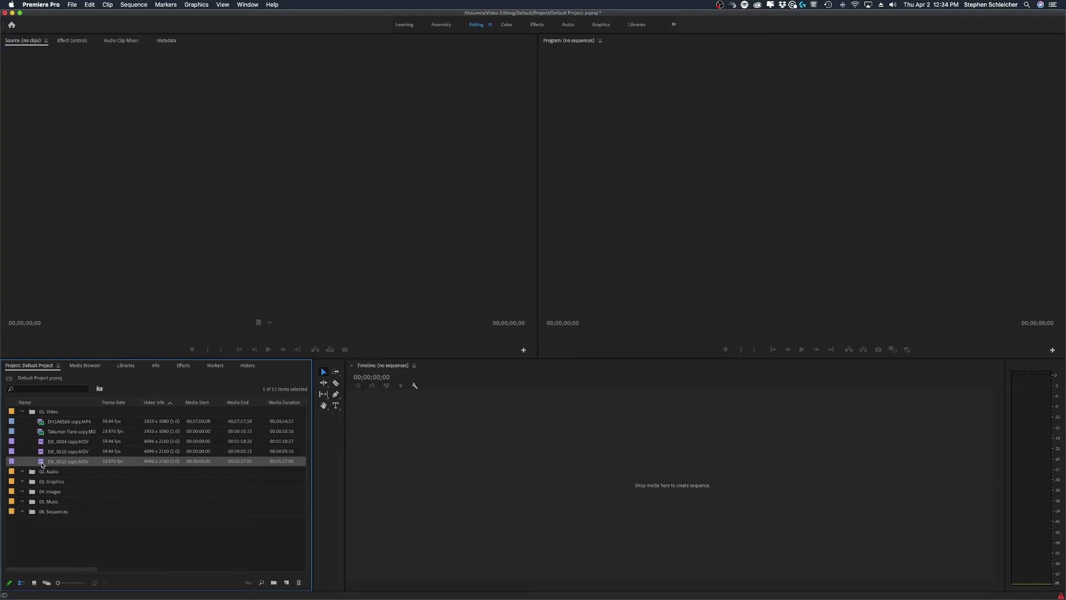
pyautogui.moveTo(286, 582); pyautogui.dragTo(410, 520)
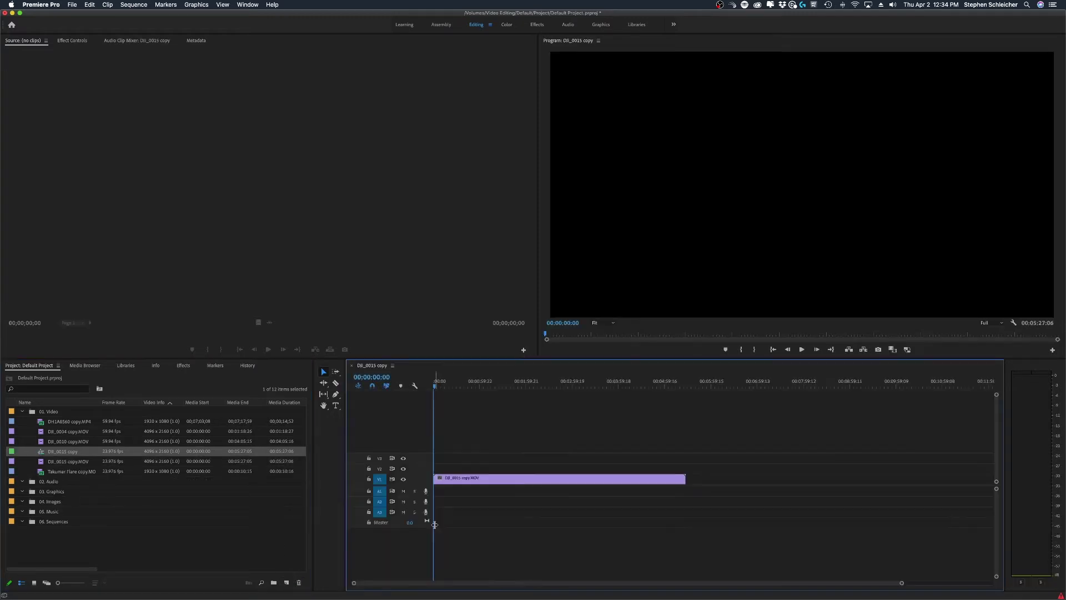
pyautogui.click(471, 384)
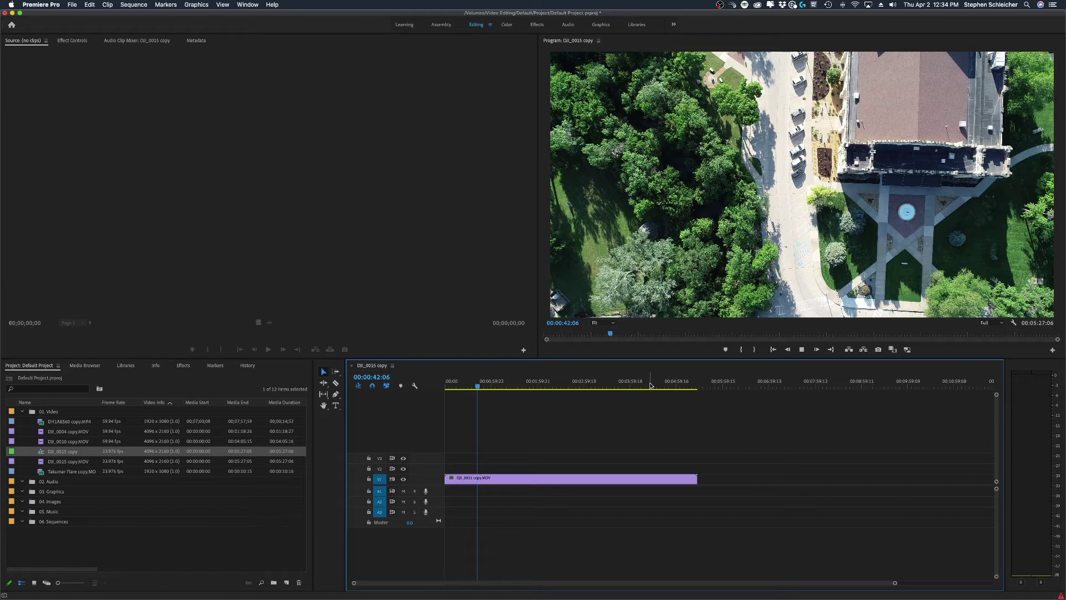
pyautogui.press('space')
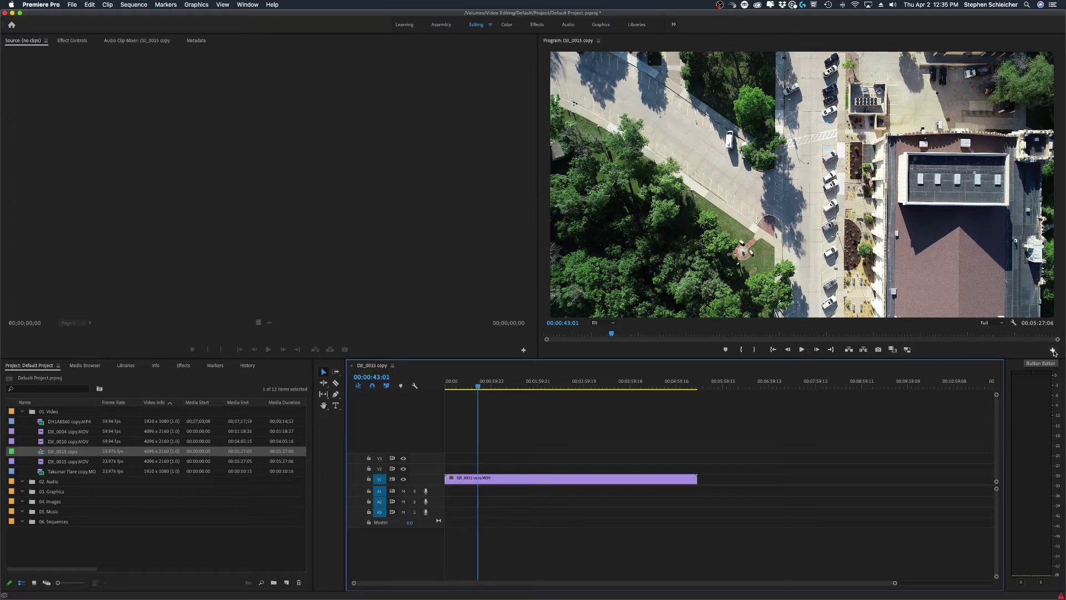
pyautogui.click(1052, 352)
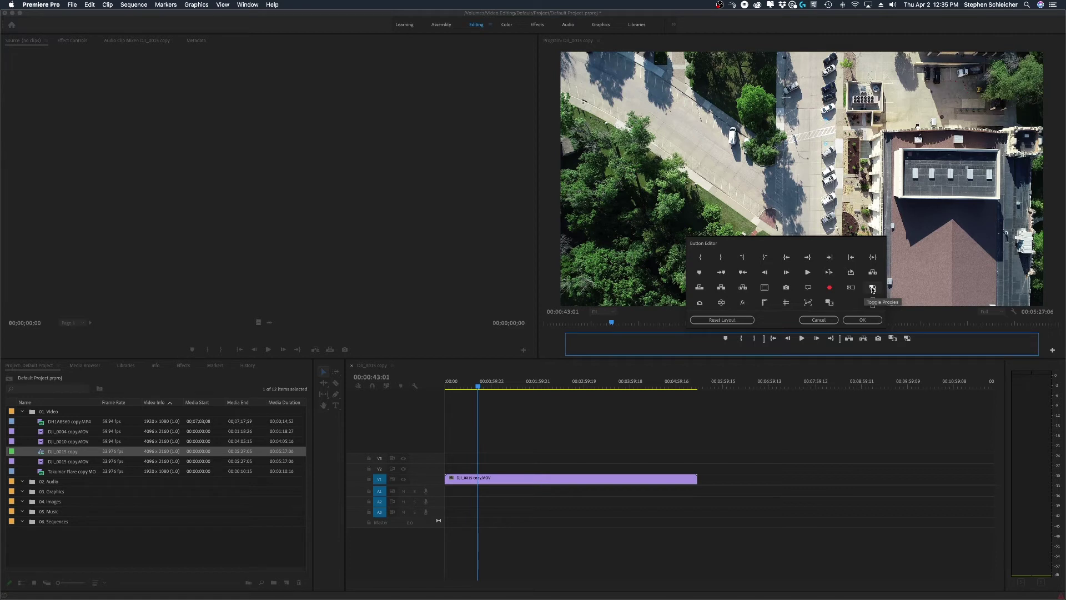
# Place Toggle Proxies in the Program monitor's button bar, fixing a misplaced drop, and confirm.
pyautogui.moveTo(872, 289); pyautogui.dragTo(920, 344)
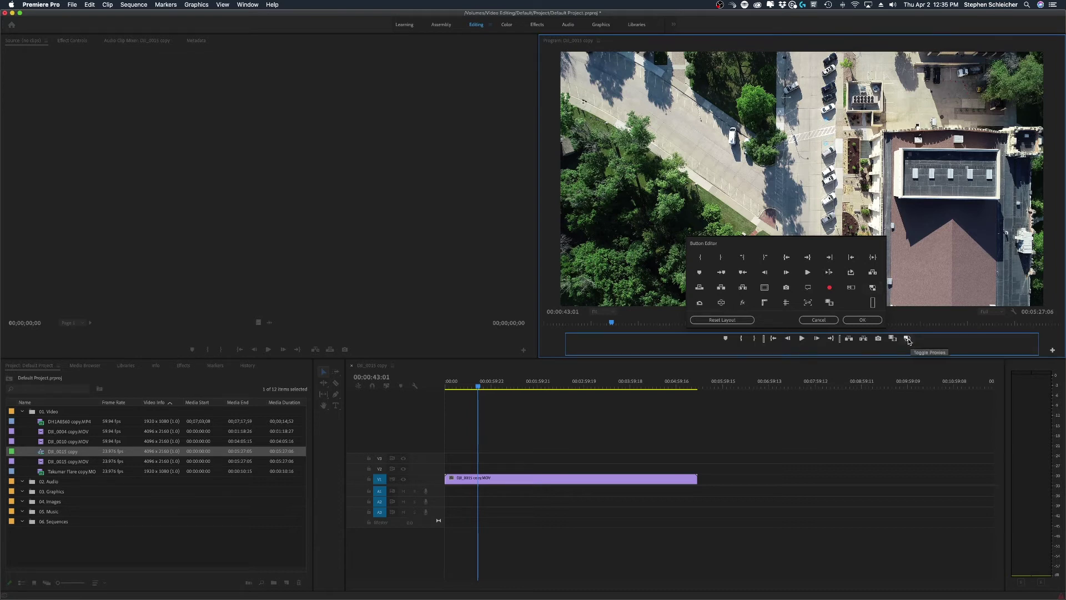
pyautogui.moveTo(908, 338); pyautogui.dragTo(858, 295)
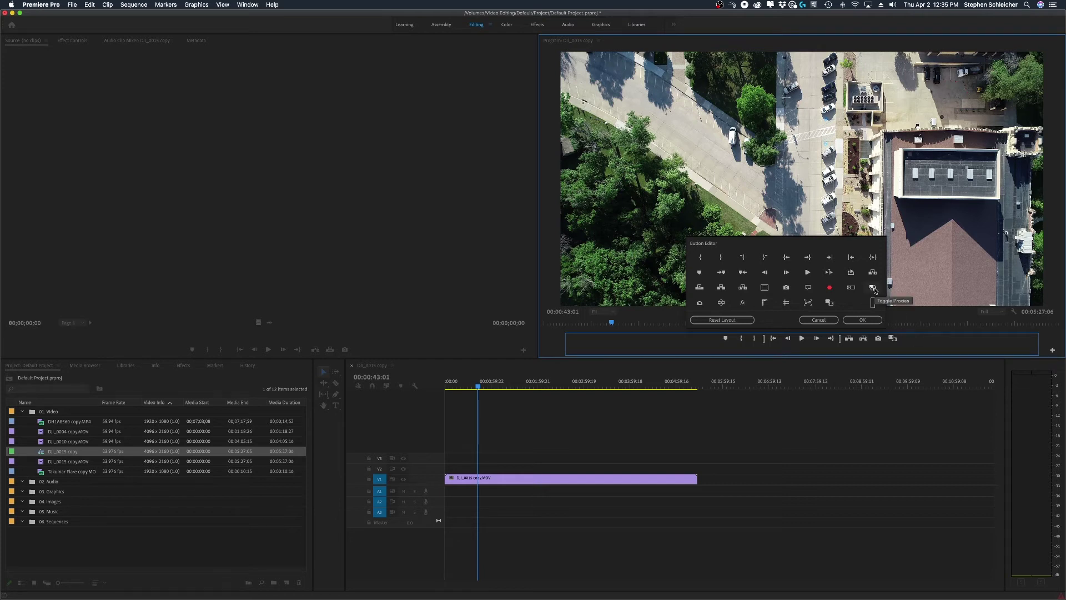
pyautogui.moveTo(874, 289); pyautogui.dragTo(908, 340)
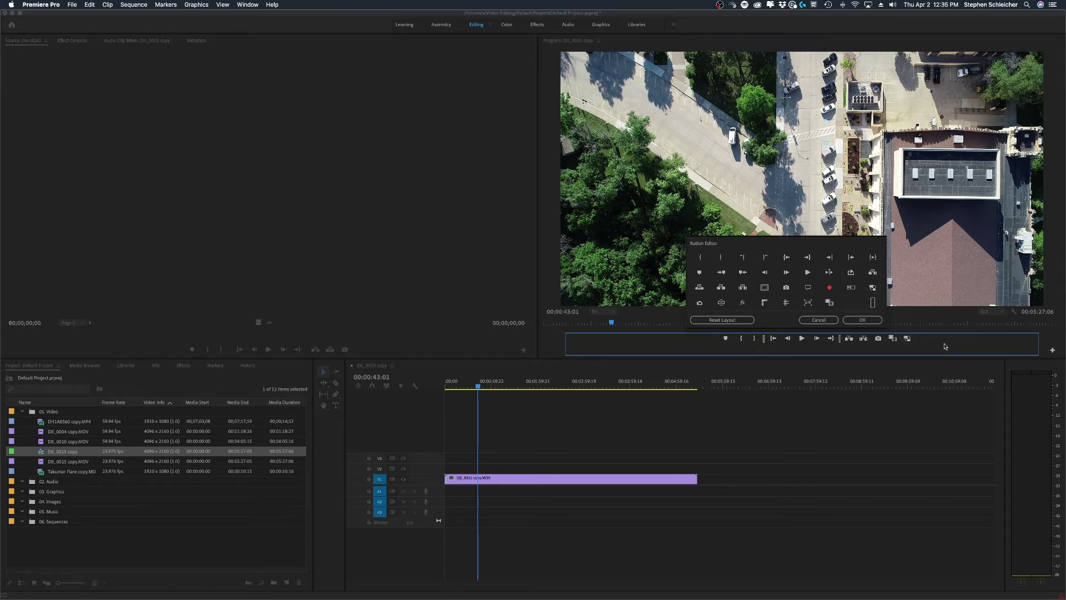
pyautogui.click(862, 320)
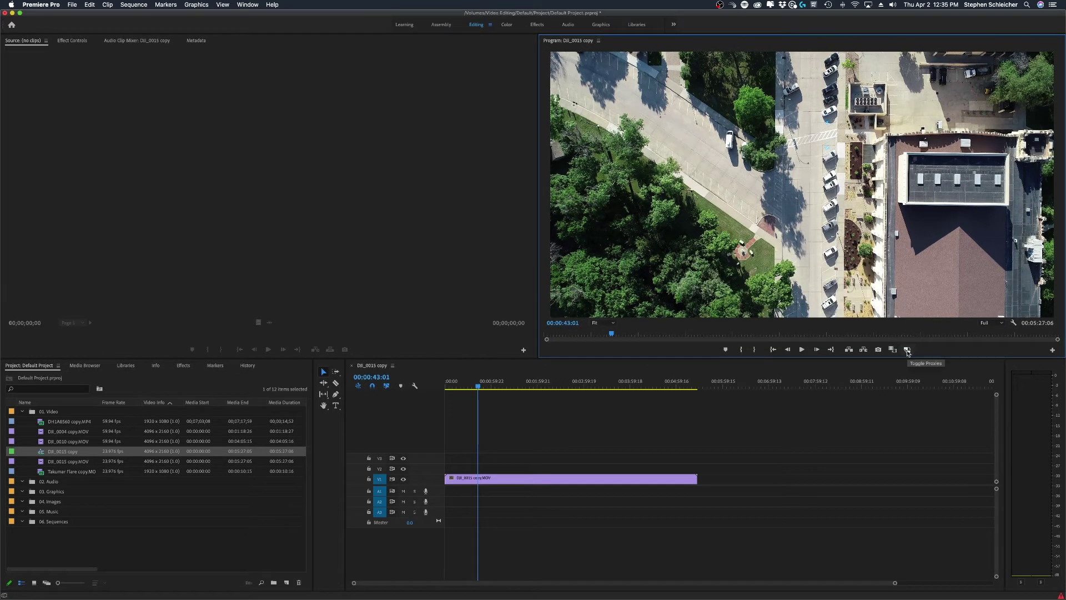
# Switch playback to proxies and zoom the Program monitor to 400%.
pyautogui.click(907, 350)
pyautogui.click(991, 323)
pyautogui.click(602, 322)
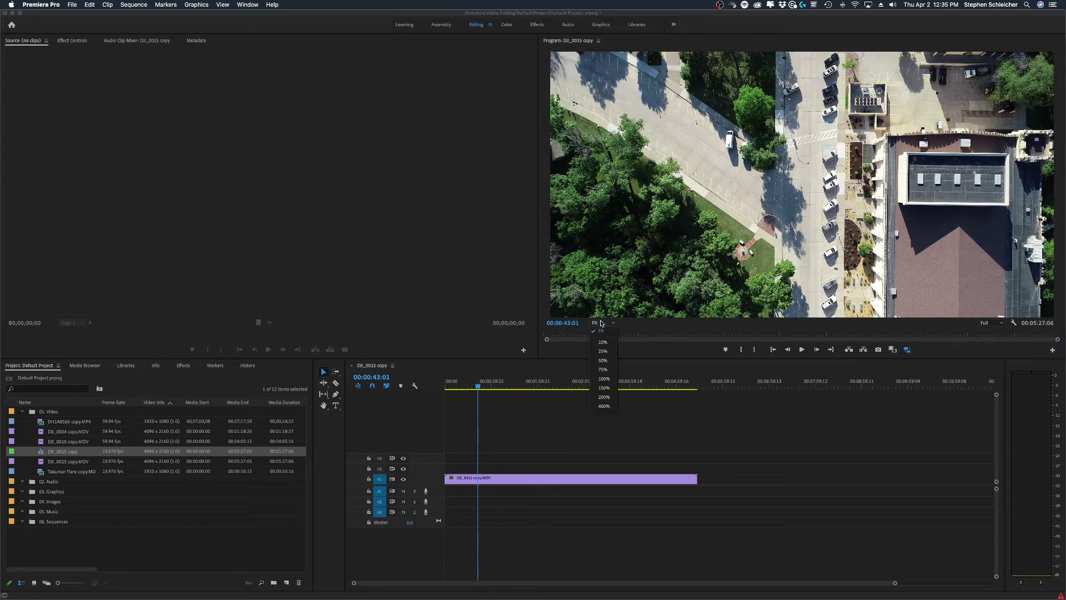
pyautogui.click(603, 379)
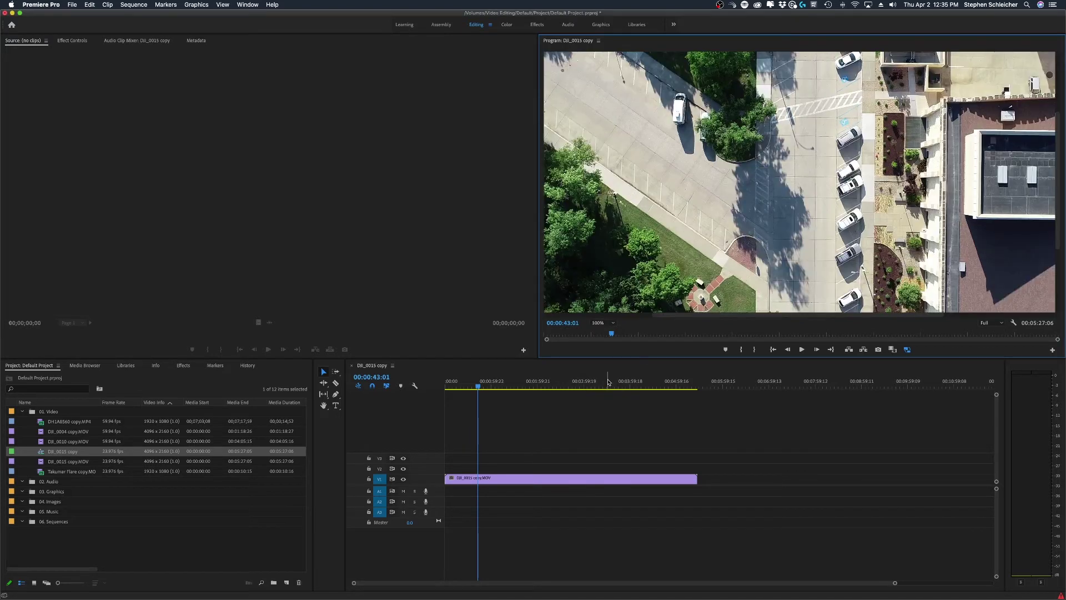
pyautogui.click(602, 323)
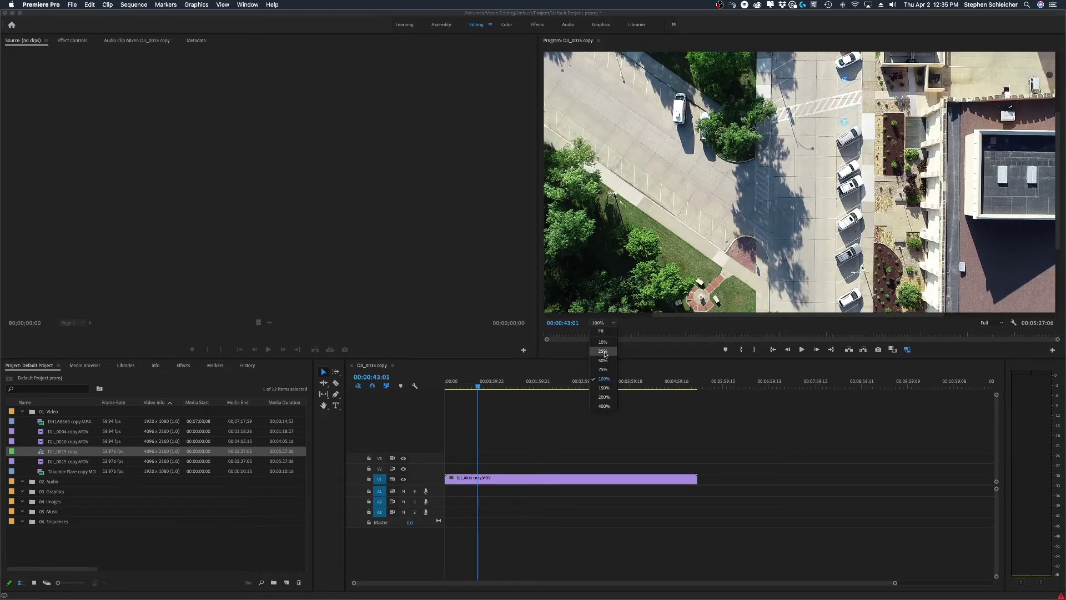
pyautogui.click(604, 409)
# Play briefly, scrub to 00:02:46:07, and toggle between proxy and original footage.
pyautogui.press('space')
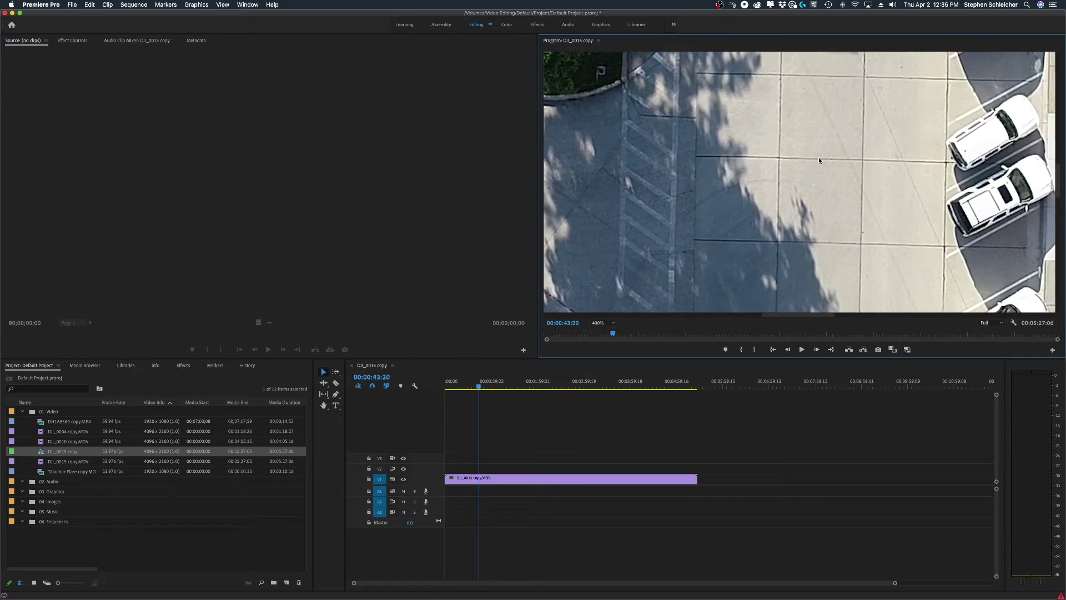
pyautogui.moveTo(613, 333); pyautogui.dragTo(751, 334)
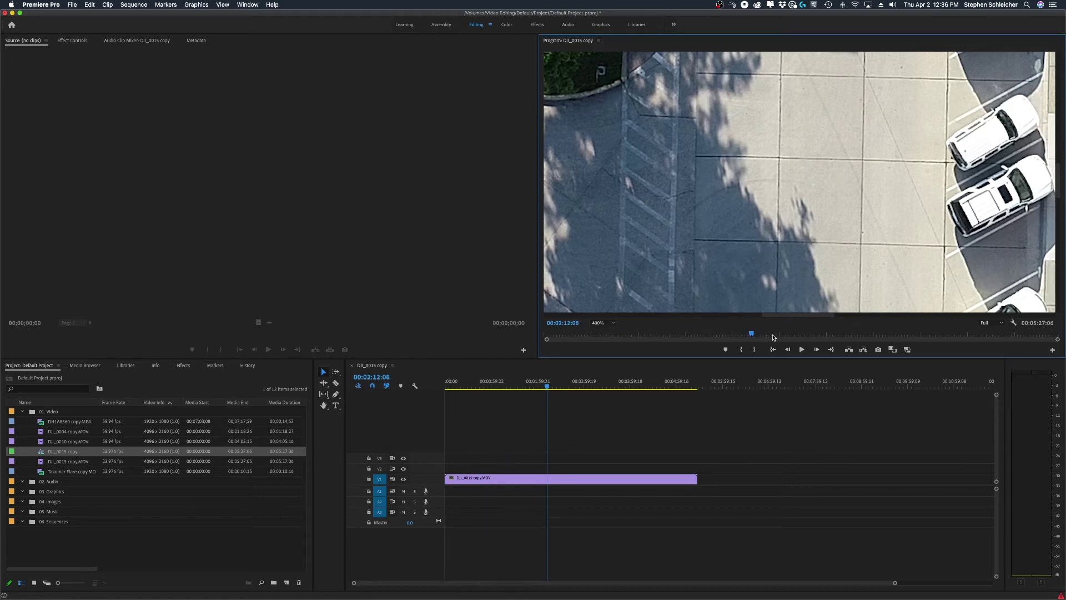
pyautogui.moveTo(759, 335); pyautogui.dragTo(965, 320)
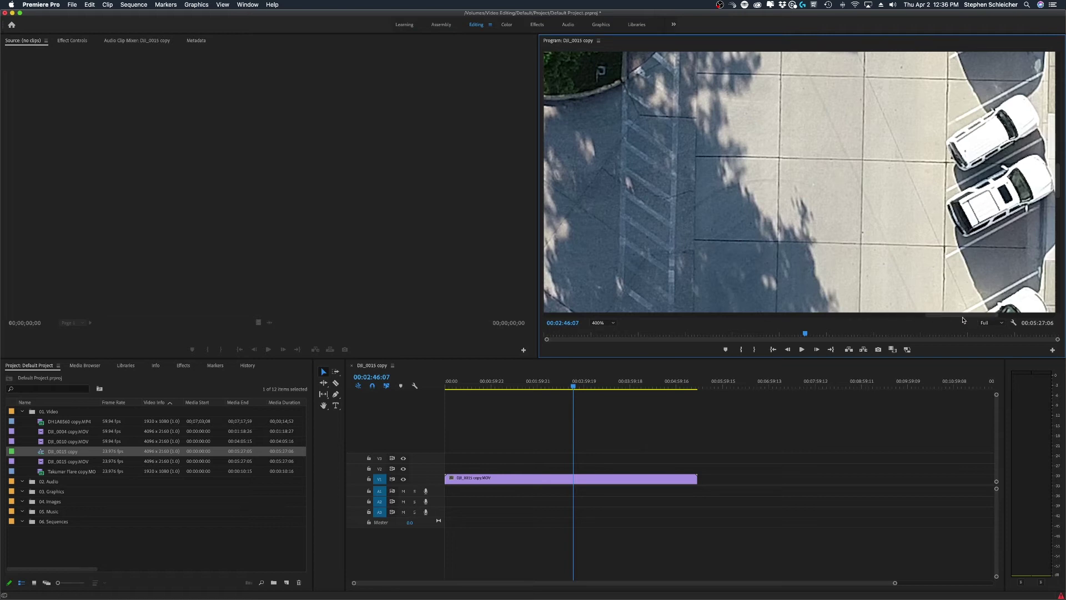
pyautogui.click(908, 350)
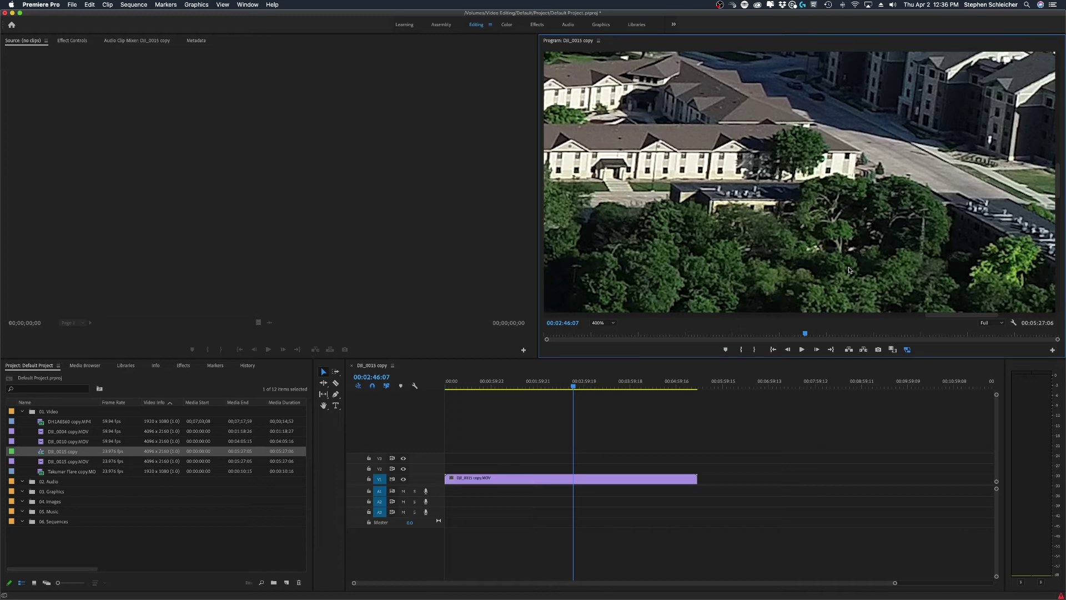
# Pan the 400% Program monitor view across the buildings and trees.
pyautogui.moveTo(986, 317); pyautogui.dragTo(783, 318)
pyautogui.hscroll(5, 783, 319)
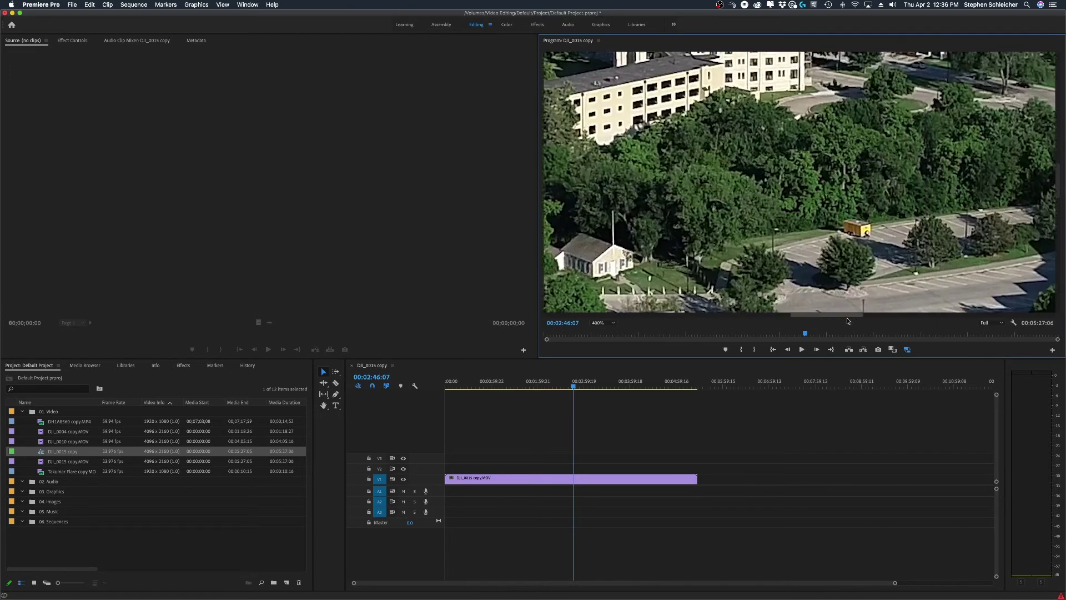
# Open the Program monitor zoom menu to return the view to Fit.
pyautogui.click(597, 324)
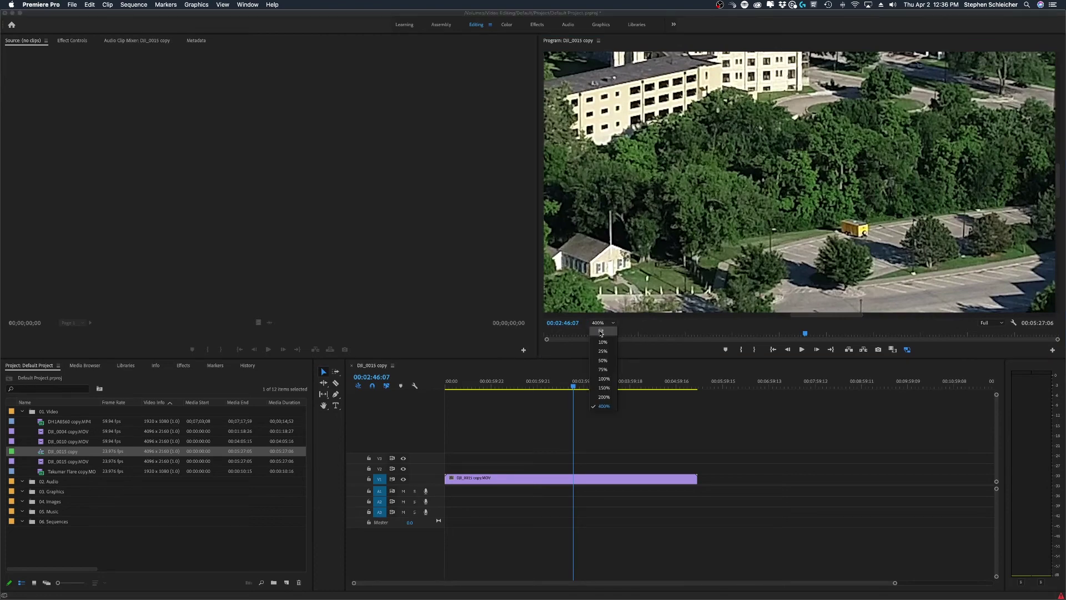